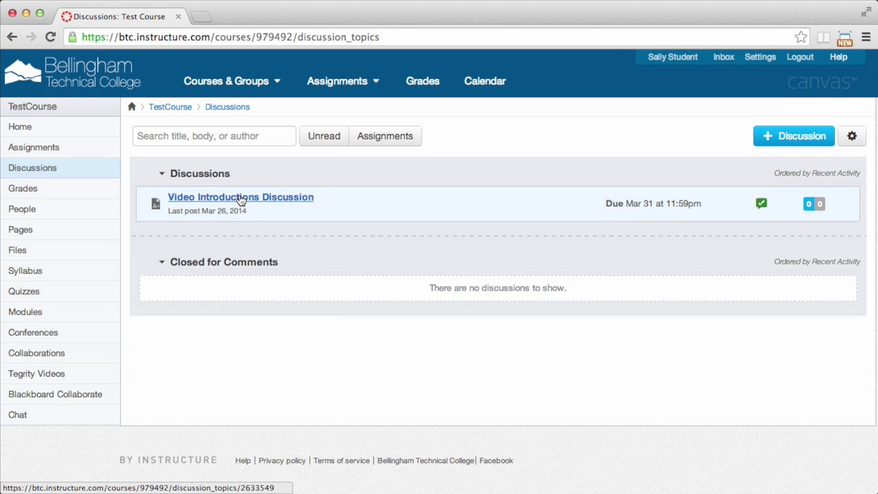
Step: Open the Video Introductions Discussion and start a new reply beneath its prompt
{"action": "left_click", "coordinate": [242, 198]}
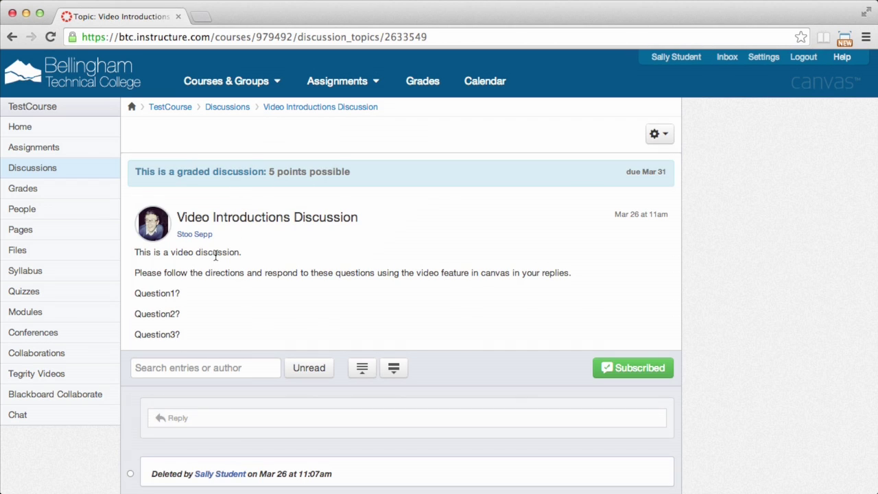
{"action": "left_click", "coordinate": [178, 418]}
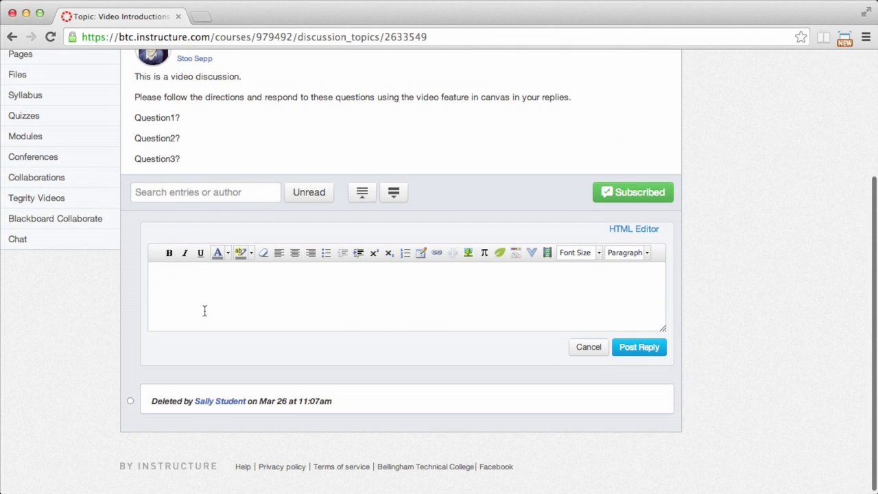
Step: Enter 'Hello' in bold at the top of the reply, followed by a new line
{"action": "type", "text": "Hello"}
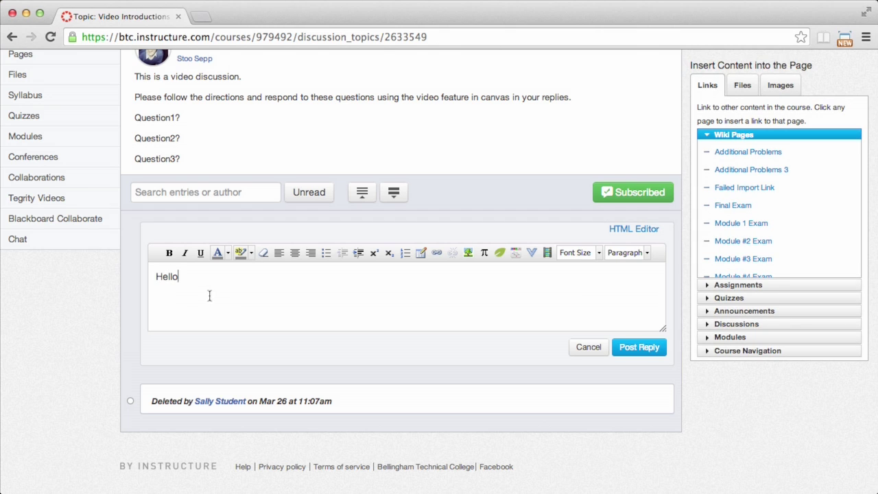
{"action": "left_click_drag", "start_coordinate": [190, 278], "coordinate": [154, 278]}
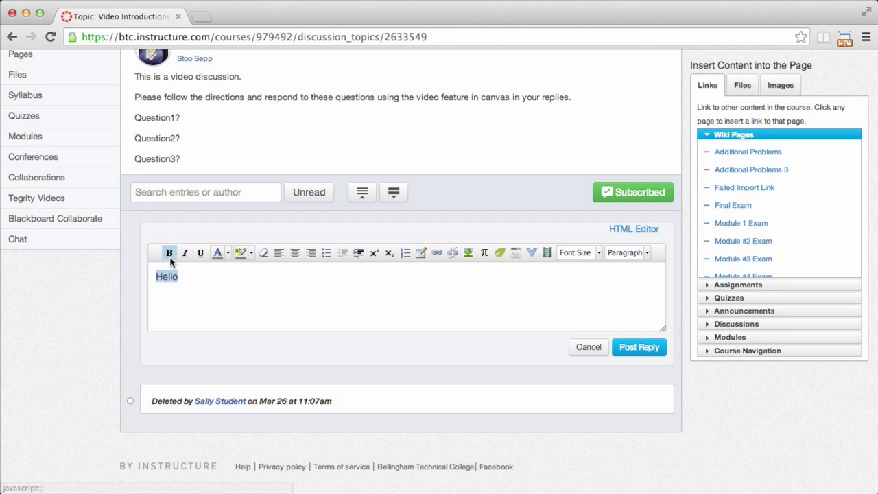
{"action": "left_click", "coordinate": [170, 253]}
{"action": "left_click", "coordinate": [194, 277]}
{"action": "key", "text": "Return"}
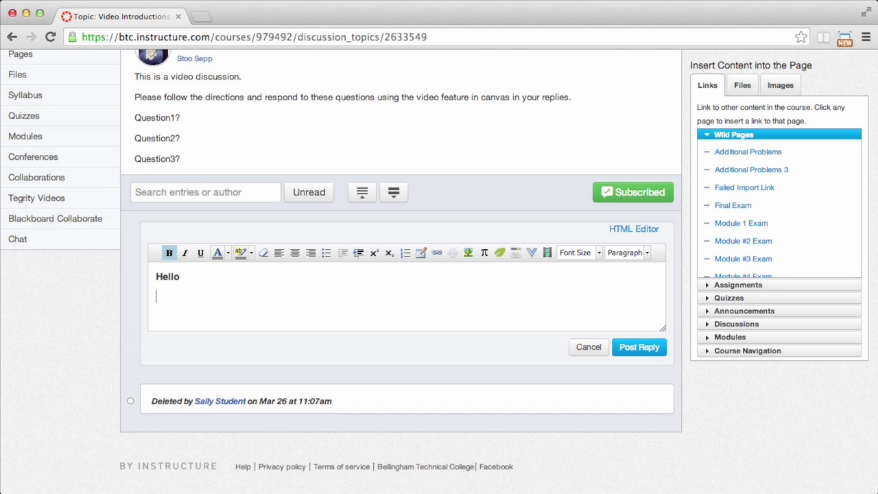
Step: Open the Record/Upload Media recorder, move it into view, and allow camera and microphone access
{"action": "left_click", "coordinate": [547, 253]}
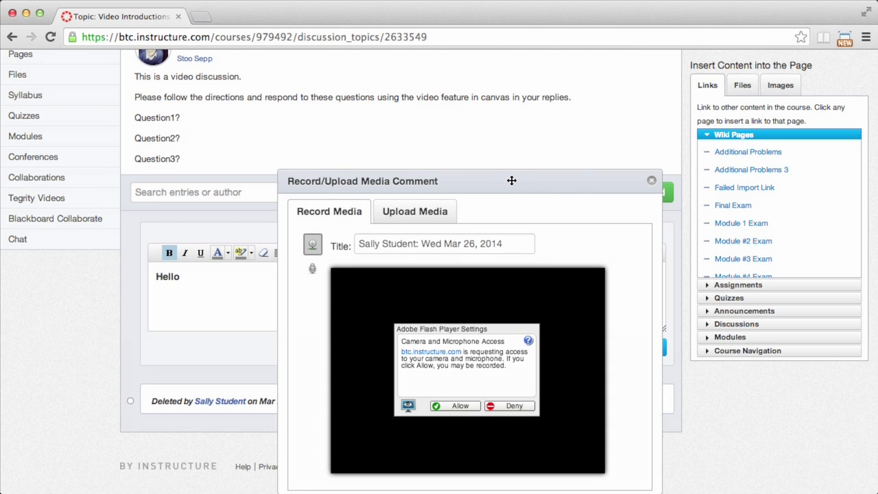
{"action": "left_click_drag", "start_coordinate": [511, 180], "coordinate": [484, 94]}
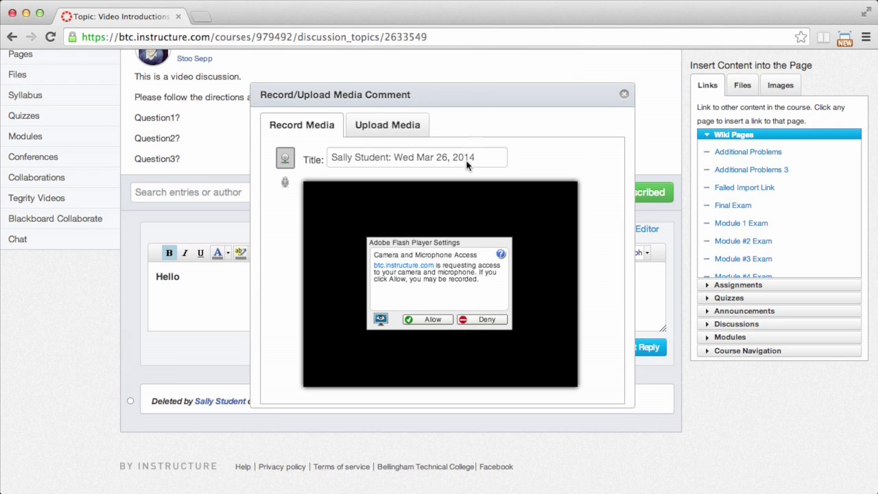
{"action": "scroll", "coordinate": [372, 243], "scroll_direction": "down", "scroll_amount": 1}
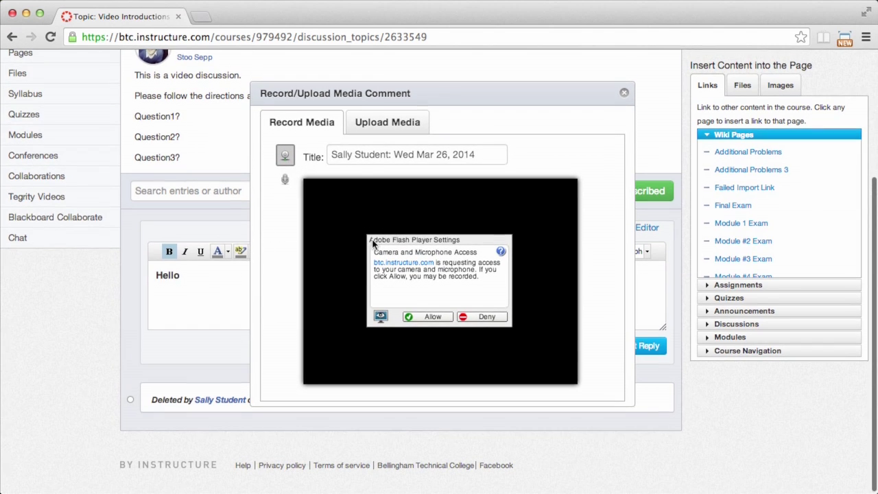
{"action": "left_click", "coordinate": [429, 319]}
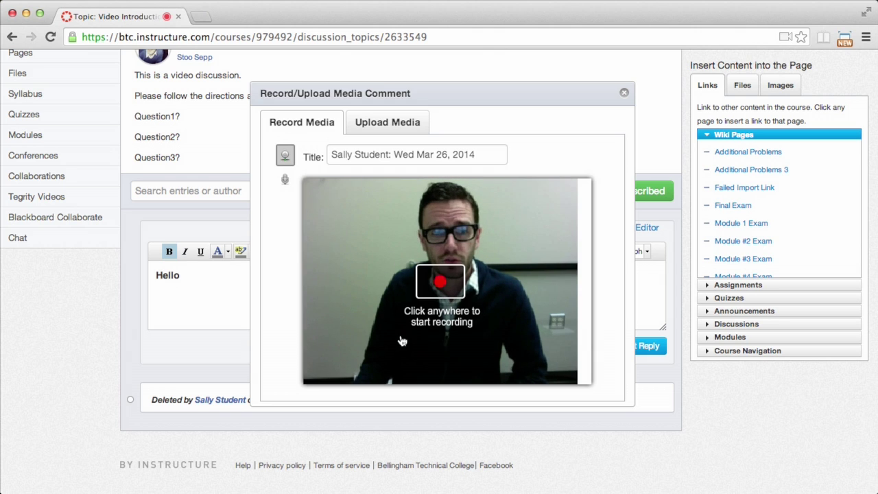
Step: Record a 12-second webcam clip, rewind it to the start, and save it into the reply
{"action": "left_click", "coordinate": [440, 282]}
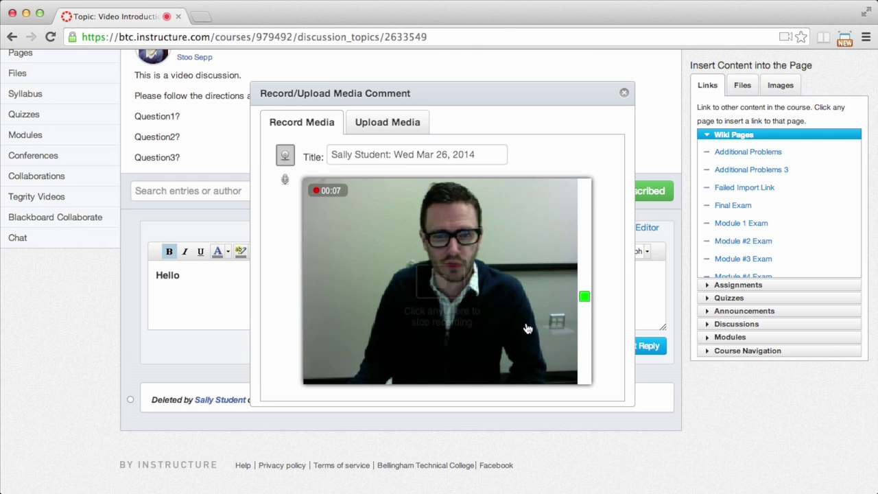
{"action": "left_click", "coordinate": [440, 284]}
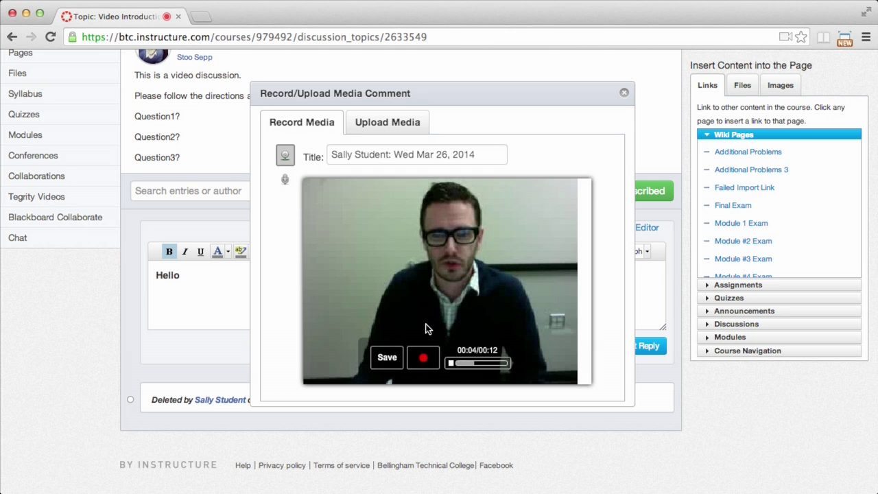
{"action": "left_click", "coordinate": [451, 364]}
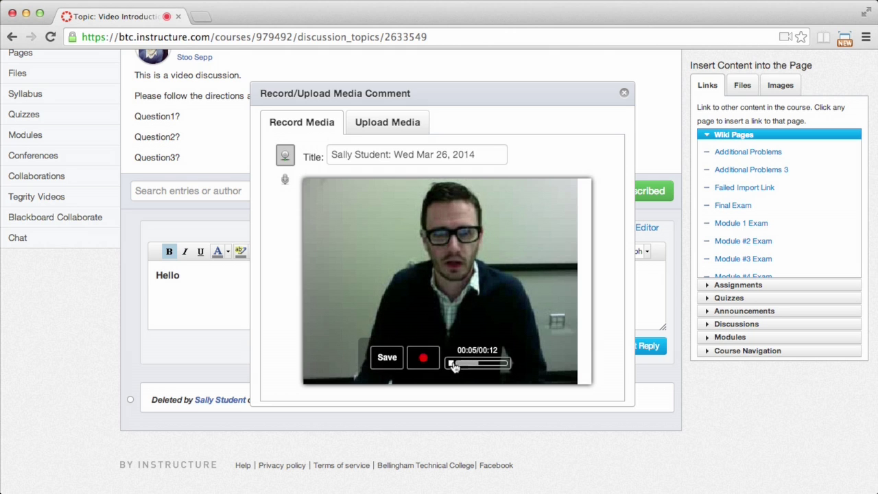
{"action": "left_click", "coordinate": [389, 357]}
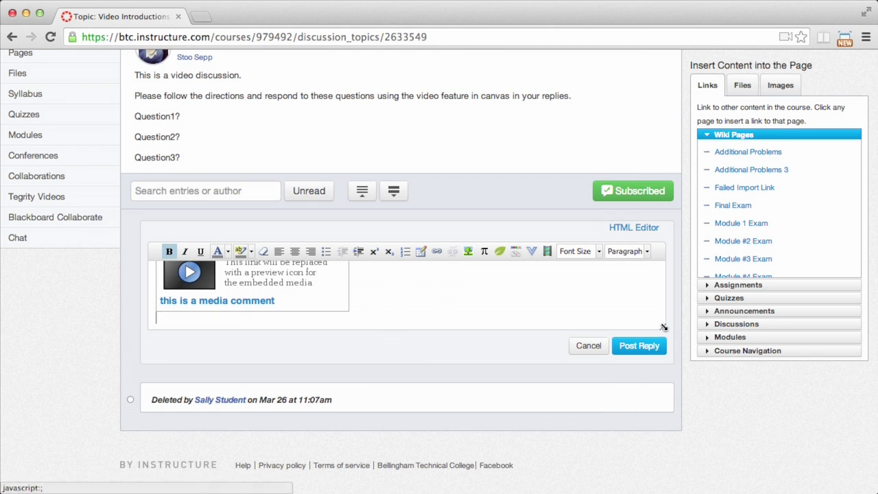
Step: Enlarge the reply editor and place the caret below the embedded media comment
{"action": "left_click_drag", "start_coordinate": [663, 327], "coordinate": [663, 404]}
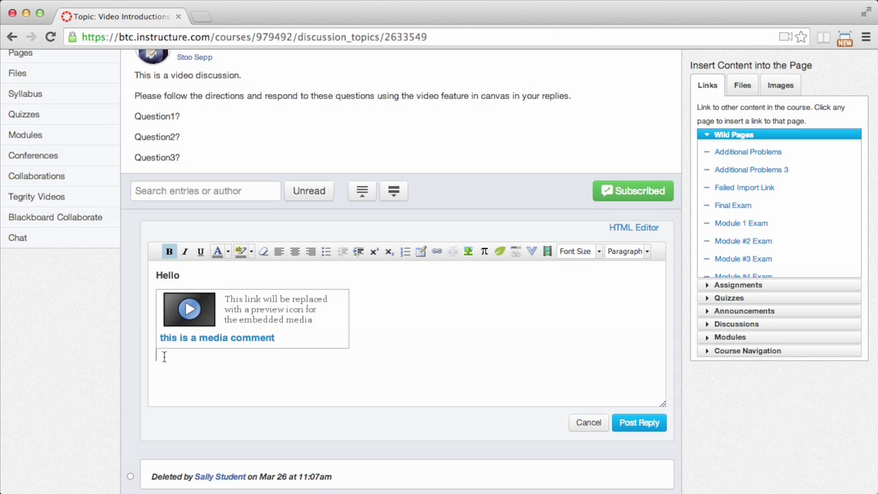
{"action": "left_click_drag", "start_coordinate": [160, 356], "coordinate": [152, 324]}
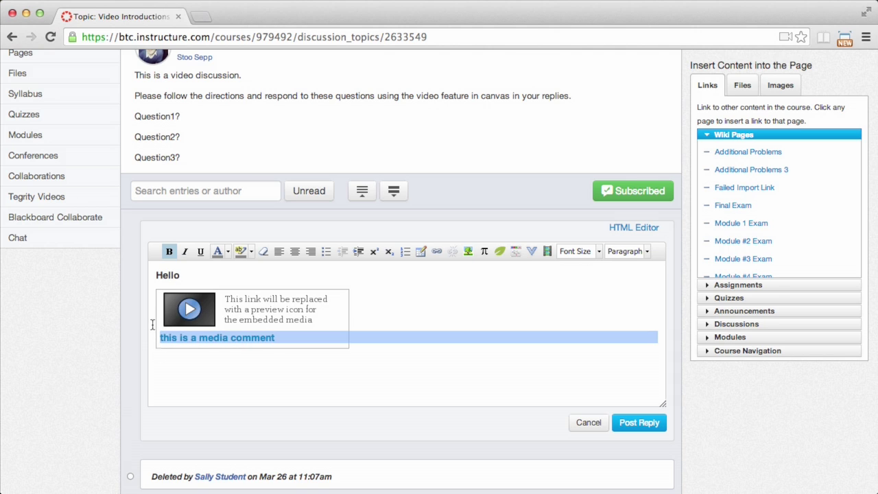
{"action": "left_click", "coordinate": [173, 363]}
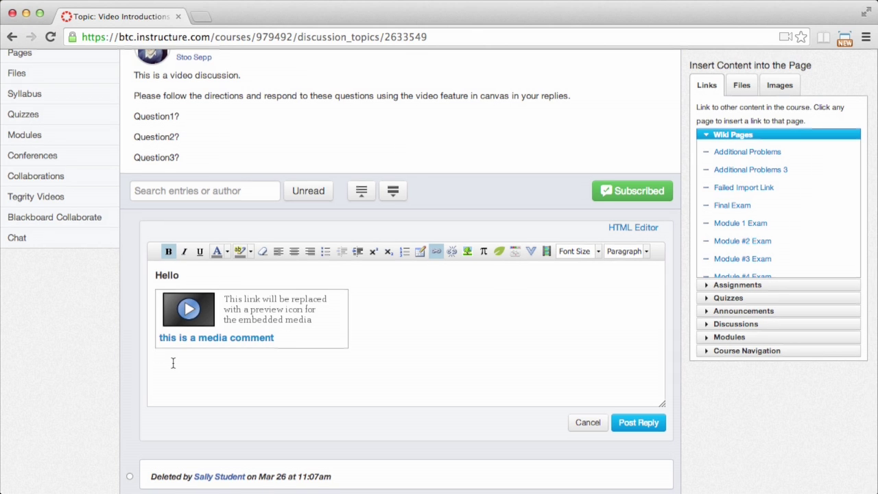
{"action": "scroll", "coordinate": [499, 362], "scroll_direction": "down", "scroll_amount": 1}
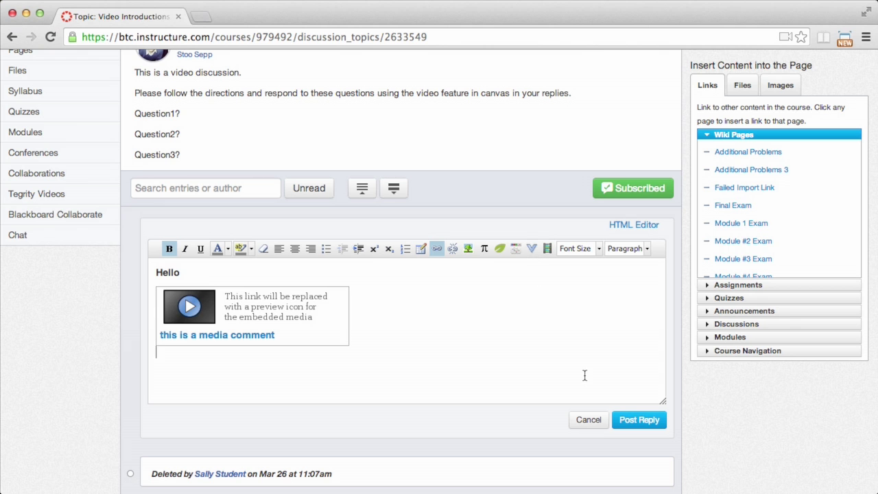
Step: Post the reply, then play the posted video, pause it and skip ahead to 00:08
{"action": "left_click", "coordinate": [629, 419]}
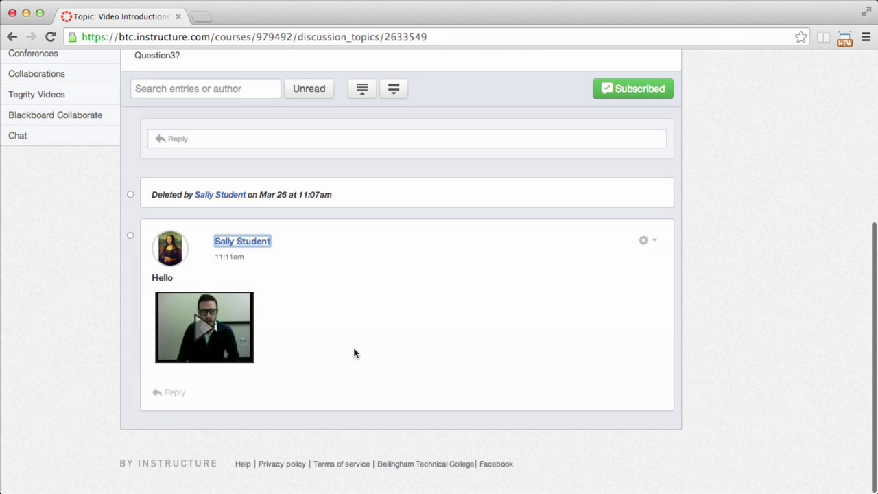
{"action": "left_click", "coordinate": [201, 332]}
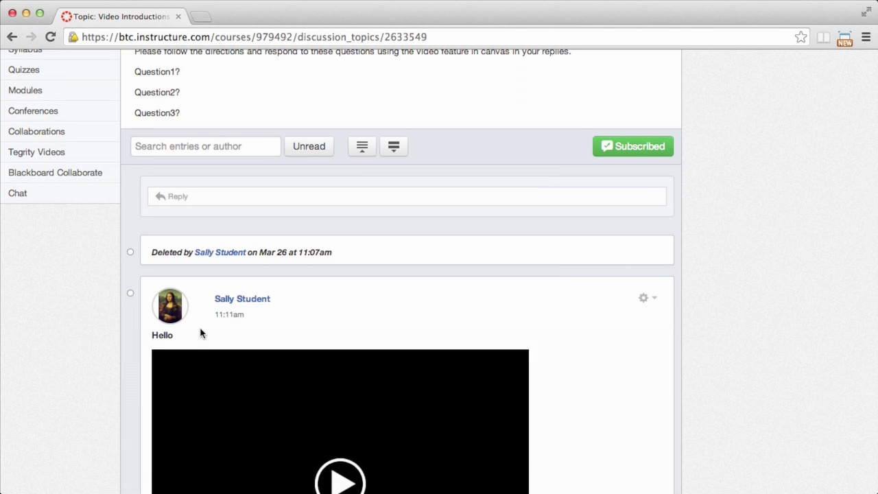
{"action": "scroll", "coordinate": [201, 332], "scroll_direction": "down", "scroll_amount": 7}
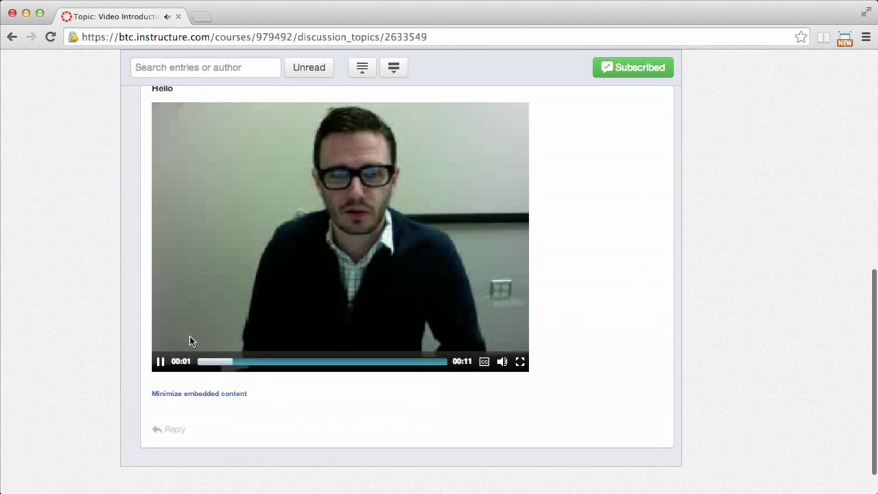
{"action": "left_click", "coordinate": [161, 361]}
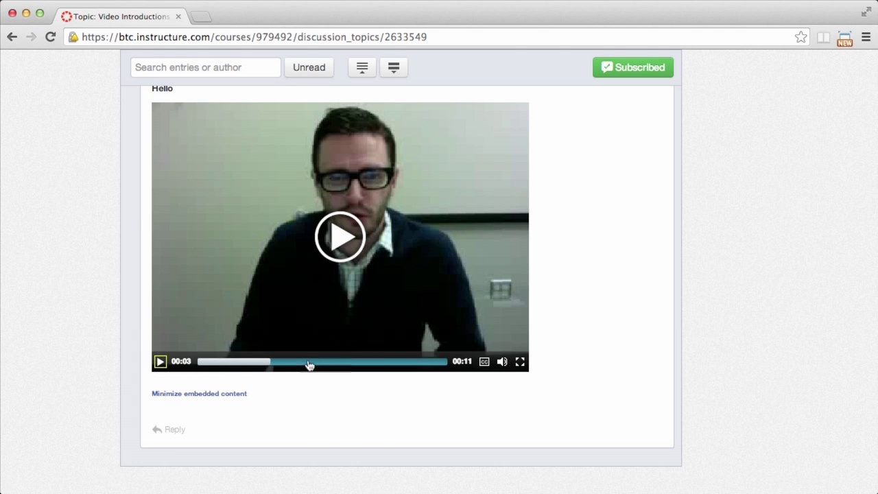
{"action": "left_click_drag", "start_coordinate": [269, 365], "coordinate": [374, 364]}
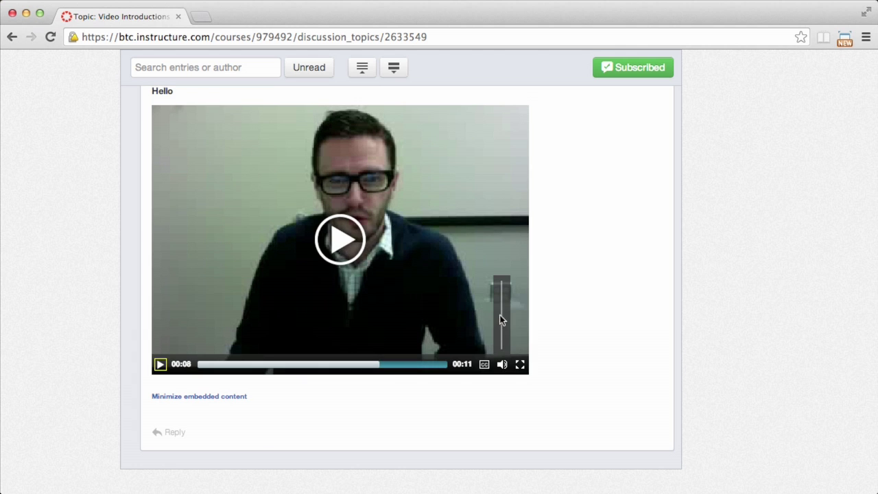
{"action": "scroll", "coordinate": [580, 353], "scroll_direction": "up", "scroll_amount": 3}
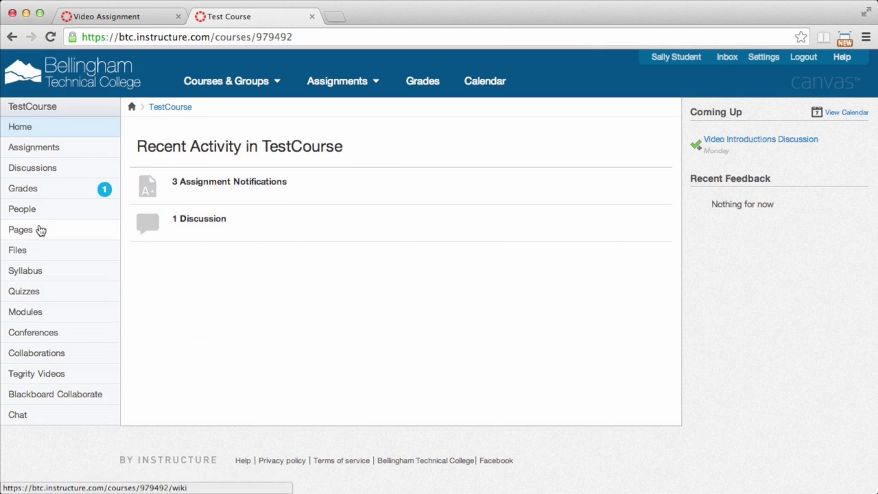
Step: Open Submission Details for the Submit a Video assignment and focus the Add a Comment box
{"action": "left_click", "coordinate": [32, 147]}
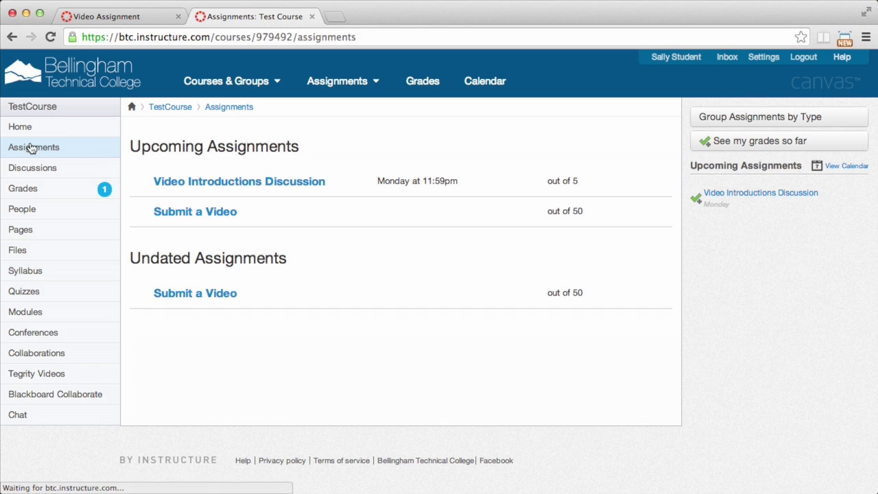
{"action": "left_click", "coordinate": [191, 216]}
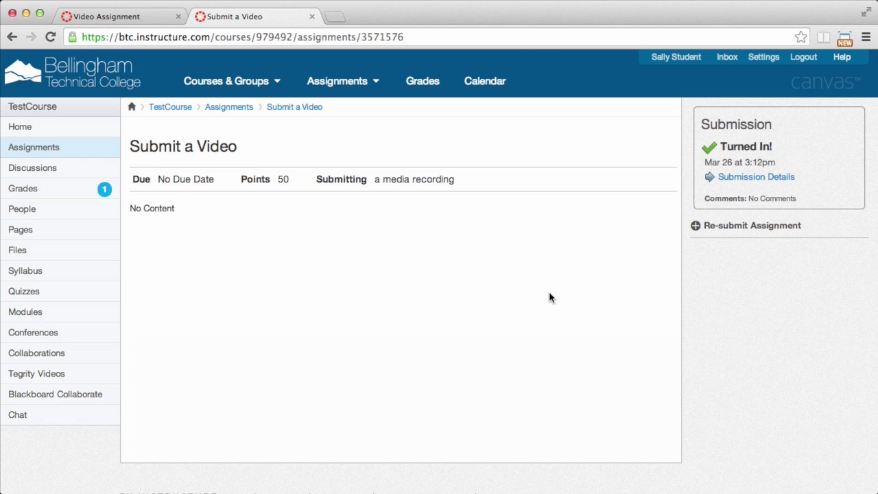
{"action": "left_click", "coordinate": [743, 182]}
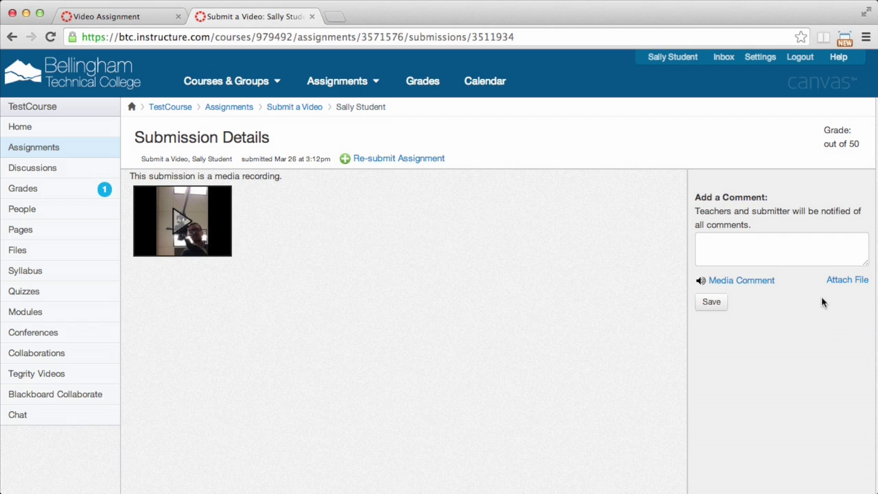
{"action": "left_click", "coordinate": [737, 255]}
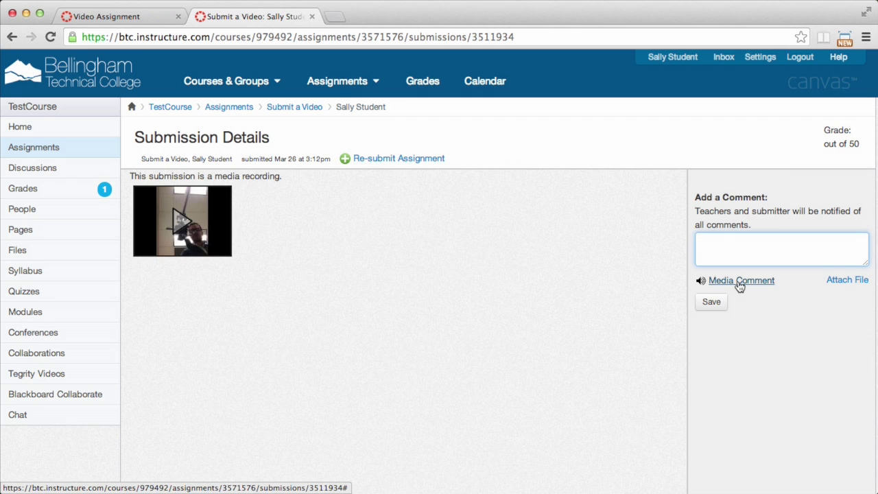
Step: Open the Media Comment recorder under the comment box and move its dialog higher
{"action": "left_click", "coordinate": [739, 282]}
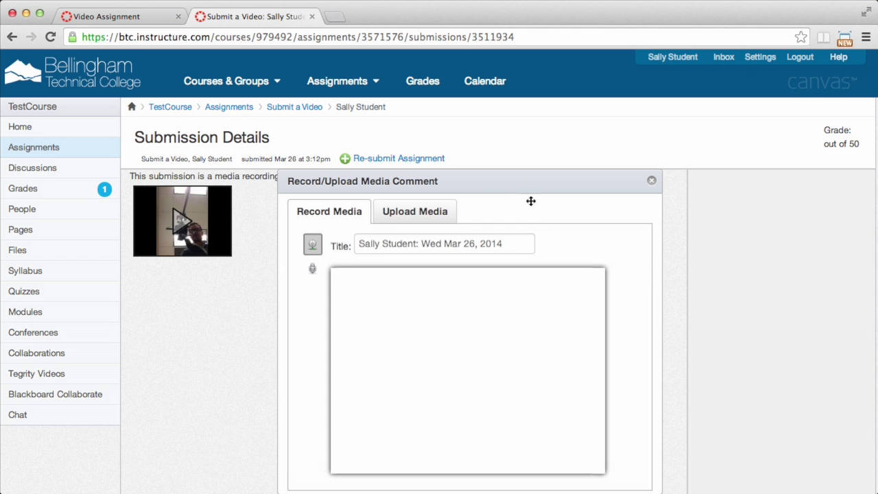
{"action": "left_click_drag", "start_coordinate": [513, 183], "coordinate": [513, 123]}
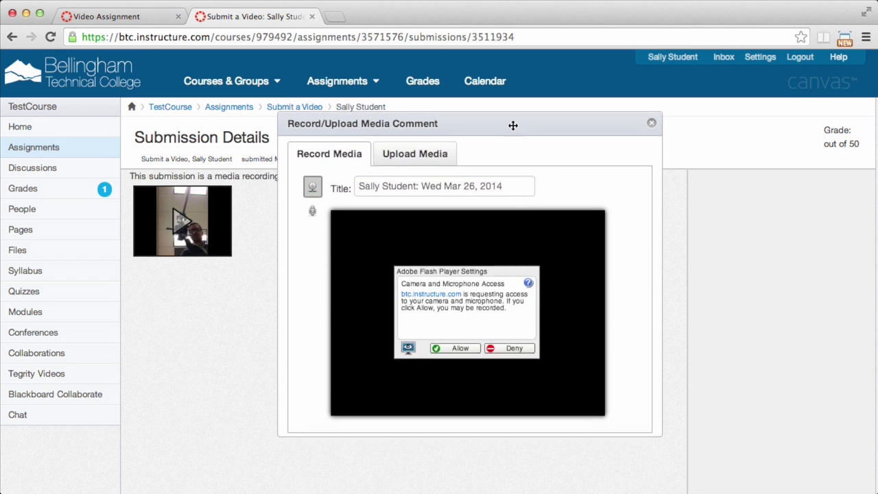